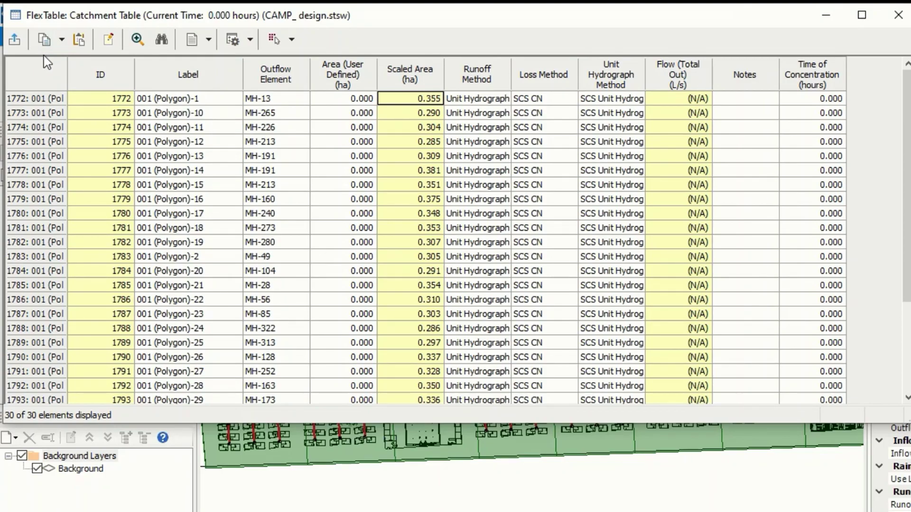
Copy all 30 catchment rows from the SewerGEMS FlexTable, including headers
click(41, 71)
right_click(127, 101)
click(193, 129)
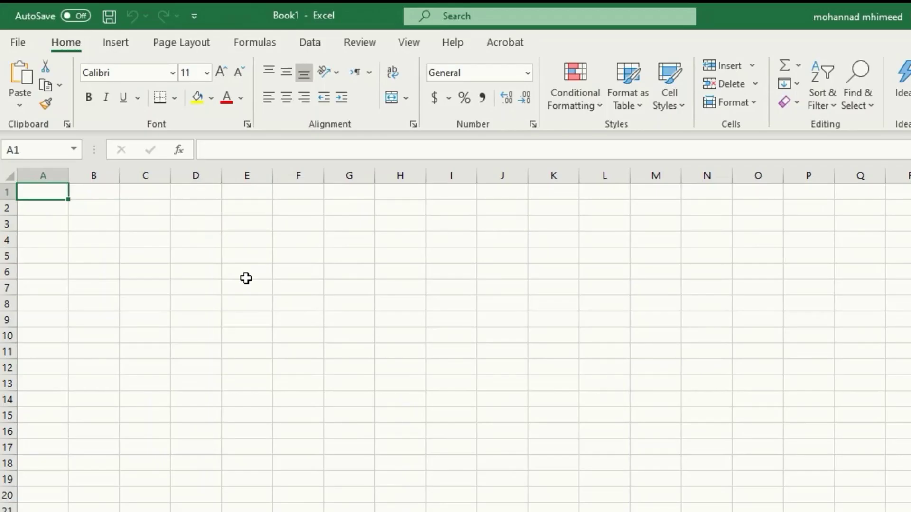
Paste the catchment table at A1 and auto-fit its columns
right_click(51, 191)
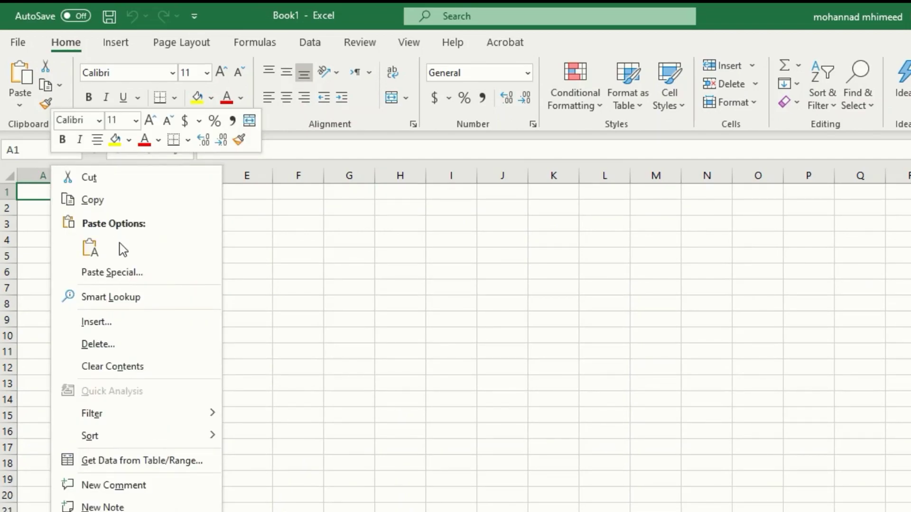
click(91, 249)
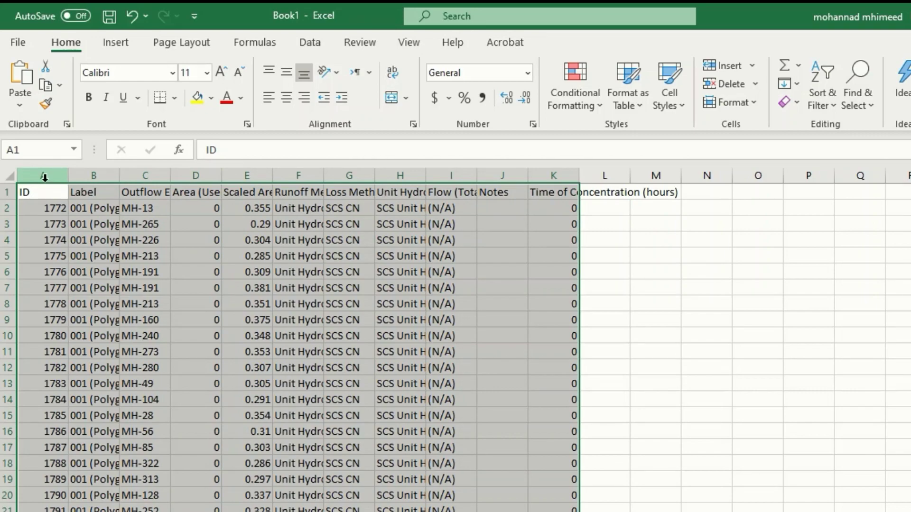
mouse_move(43, 176)
mouse_down()
mouse_move(131, 160)
mouse_move(580, 177)
mouse_up()
double_click(579, 177)
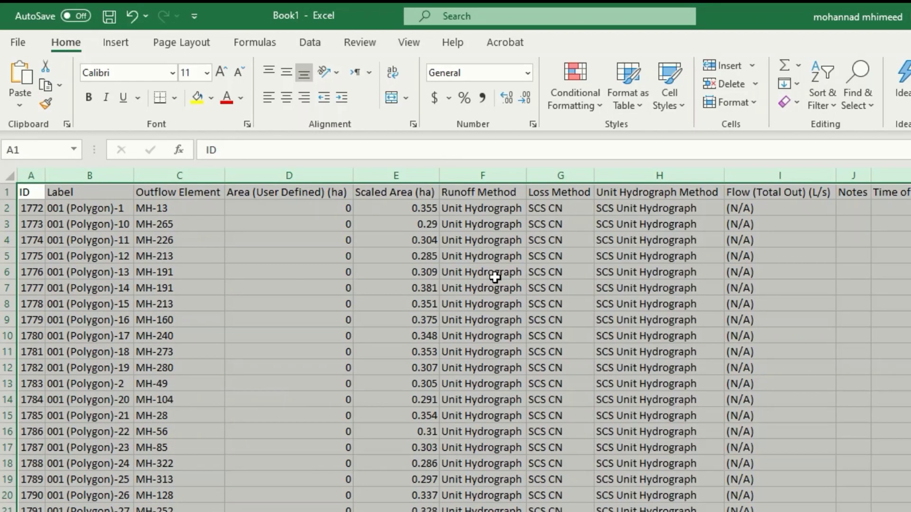
Clear columns F–K, delete the Area (User Defined) column, and check the first row
click(482, 176)
drag(481, 176, 885, 176)
key(Delete)
click(270, 149)
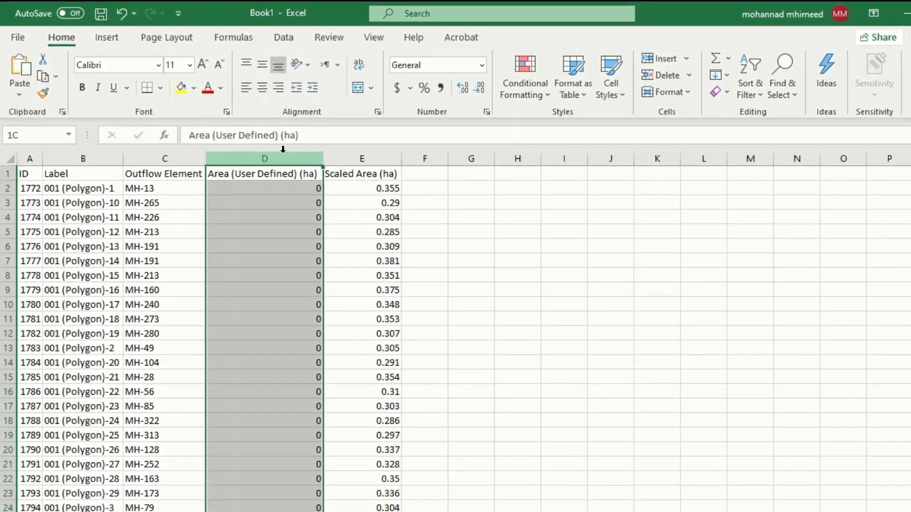
right_click(271, 146)
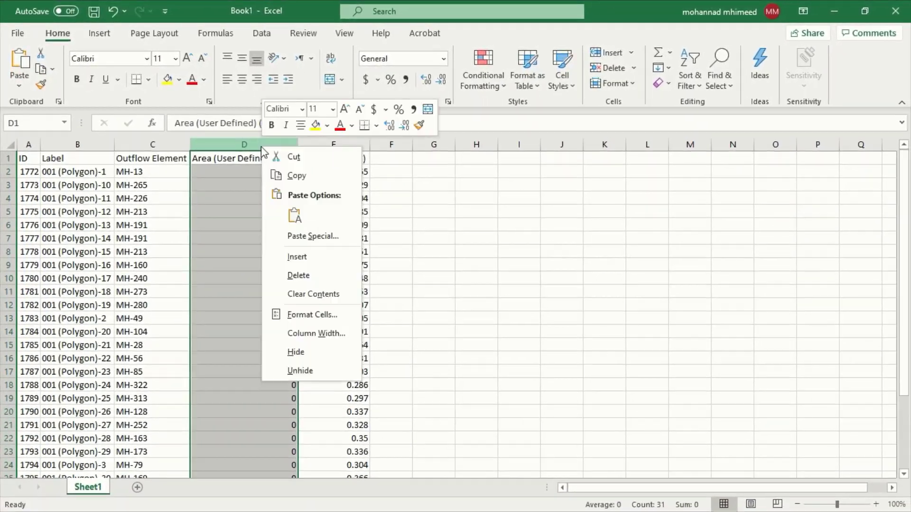
click(310, 284)
click(96, 172)
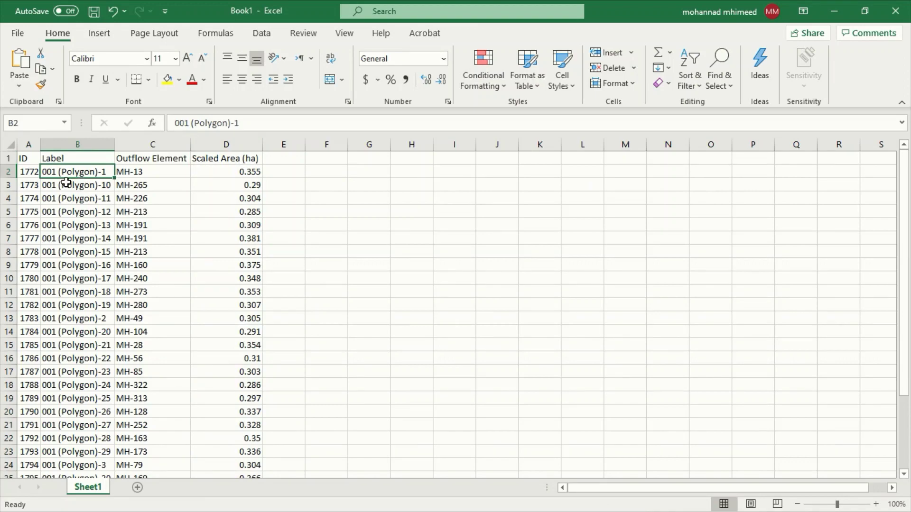
click(142, 174)
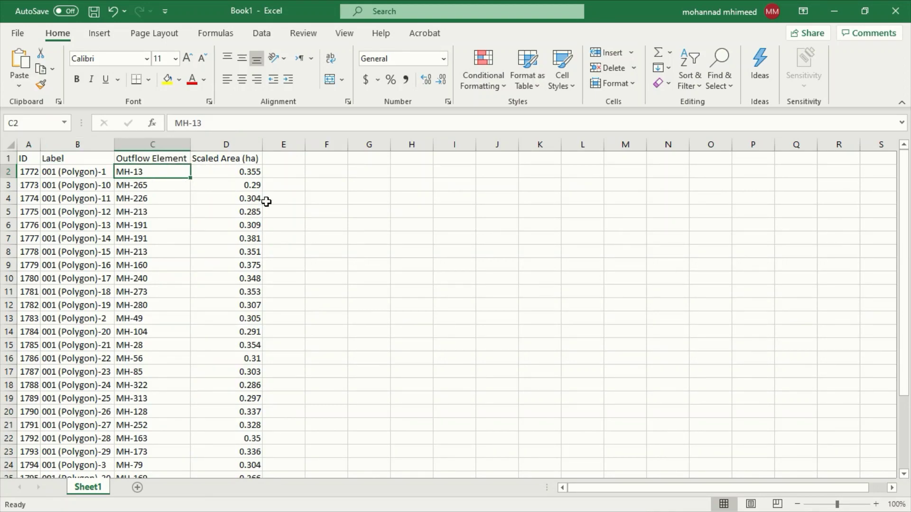
click(252, 172)
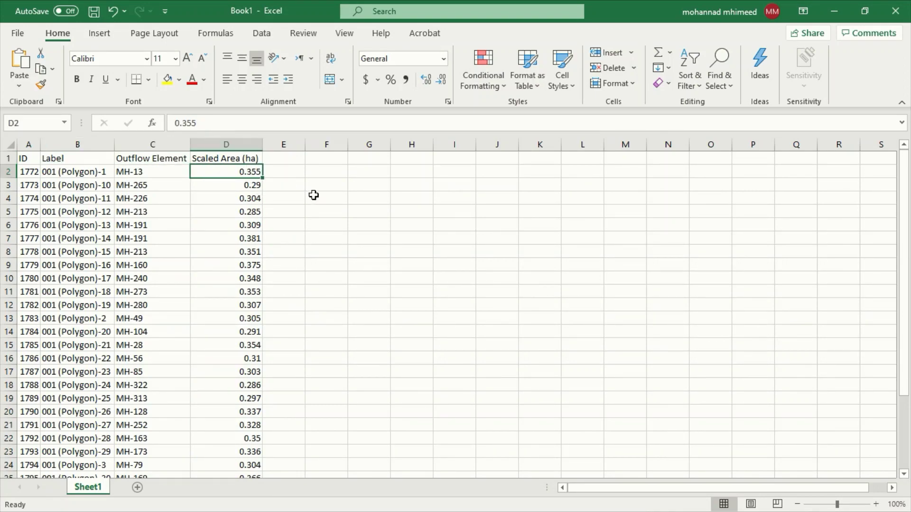
Enter 'Qrain= 2.78*A*C*I' in H2 and widen column H to fit it
click(413, 171)
text(Q)
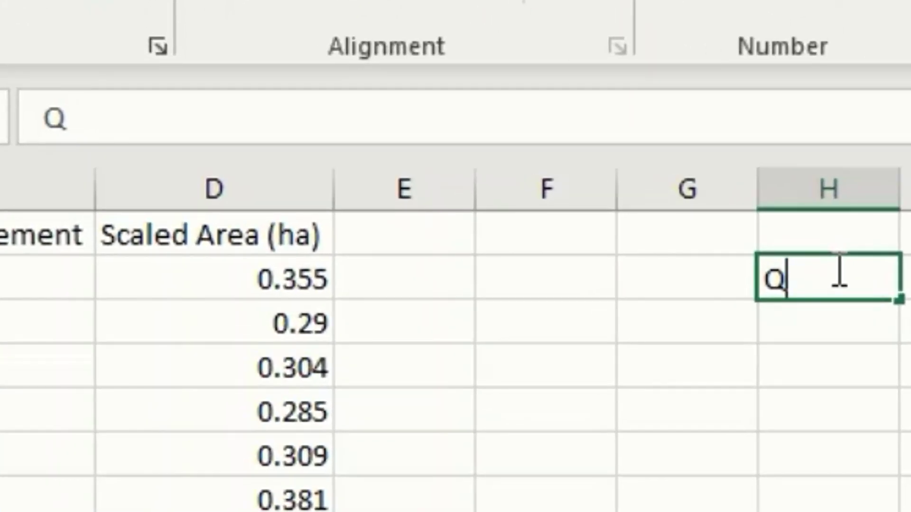
text(rain)
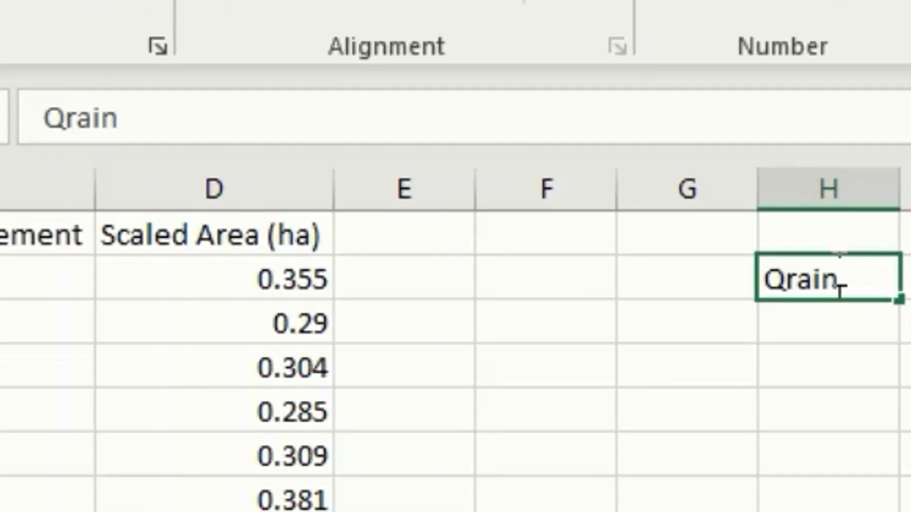
text(= 2.7)
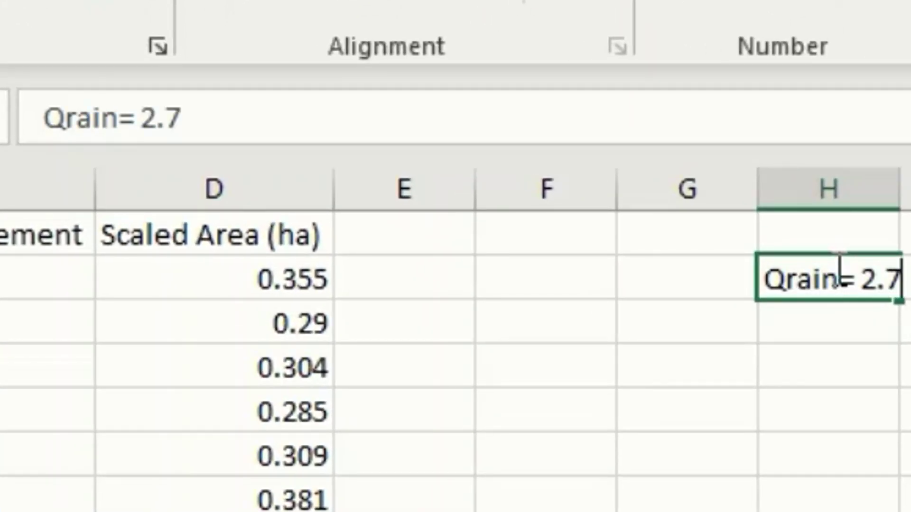
text(8*)
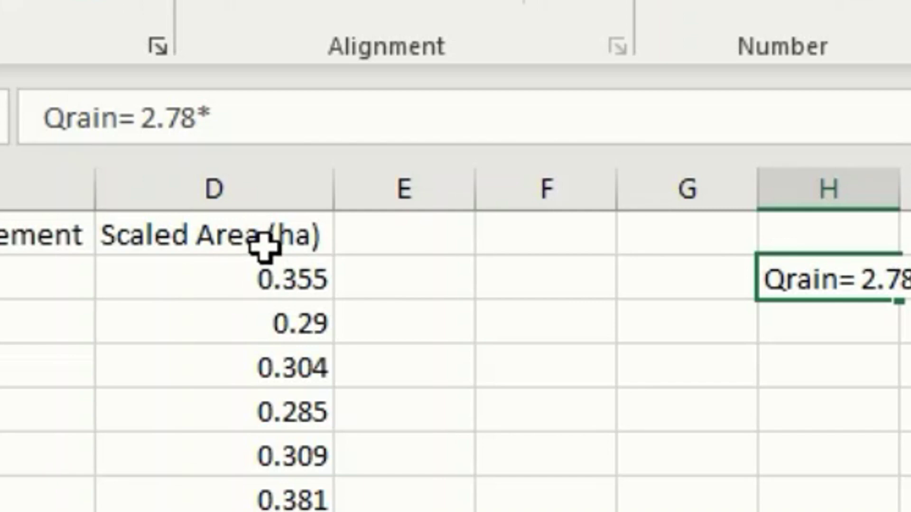
text(A)
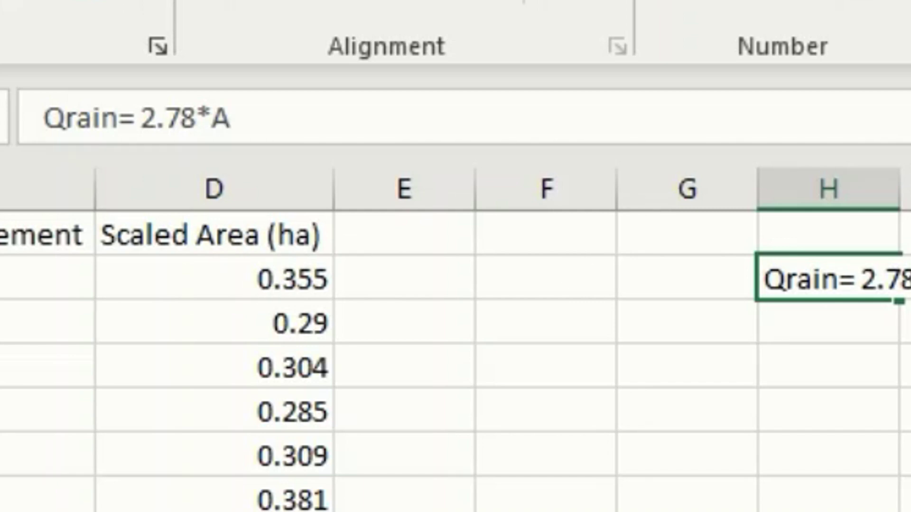
text(*)
text(C)
text(*)
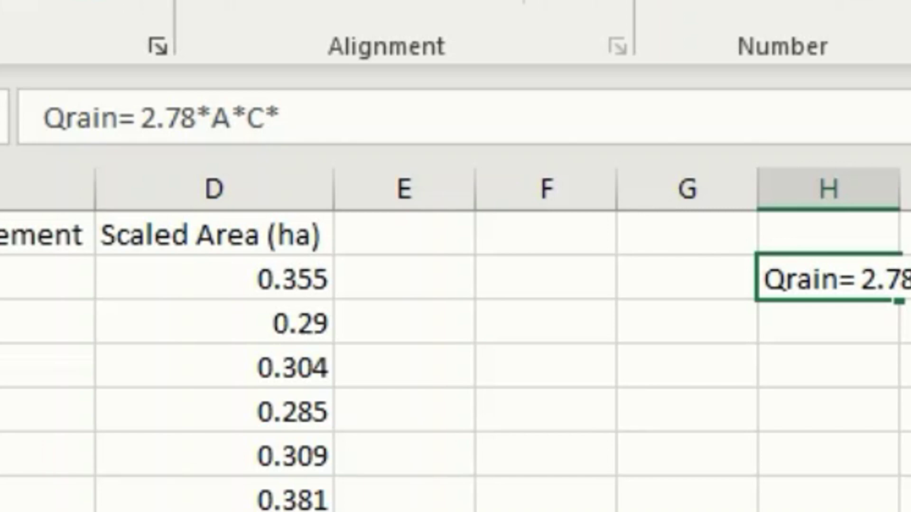
text(I)
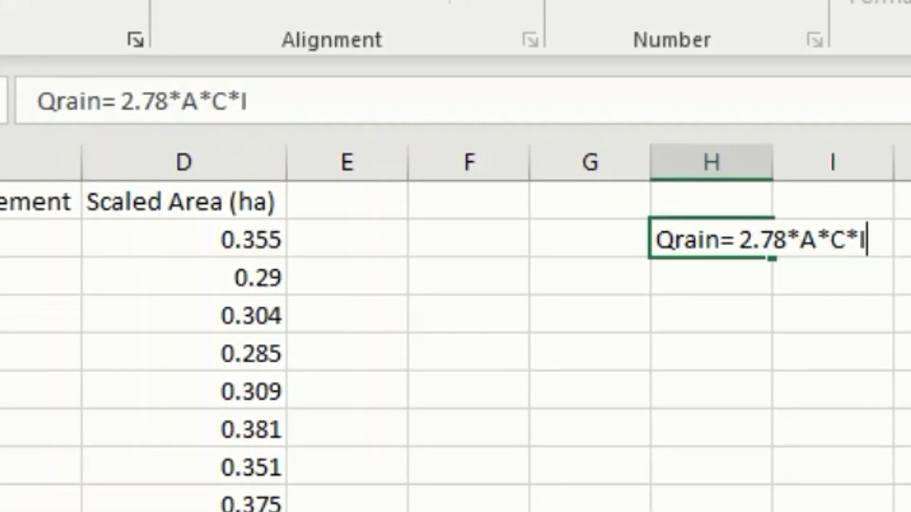
key(Return)
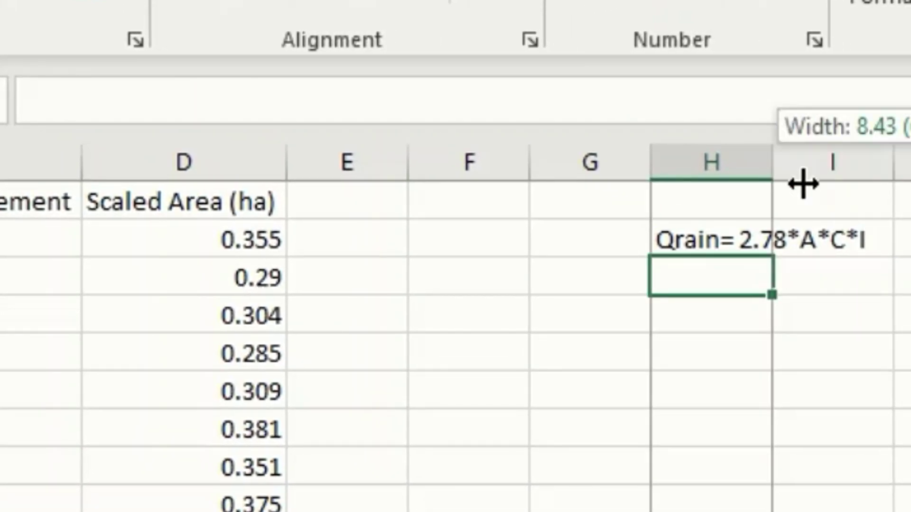
drag(773, 163, 910, 162)
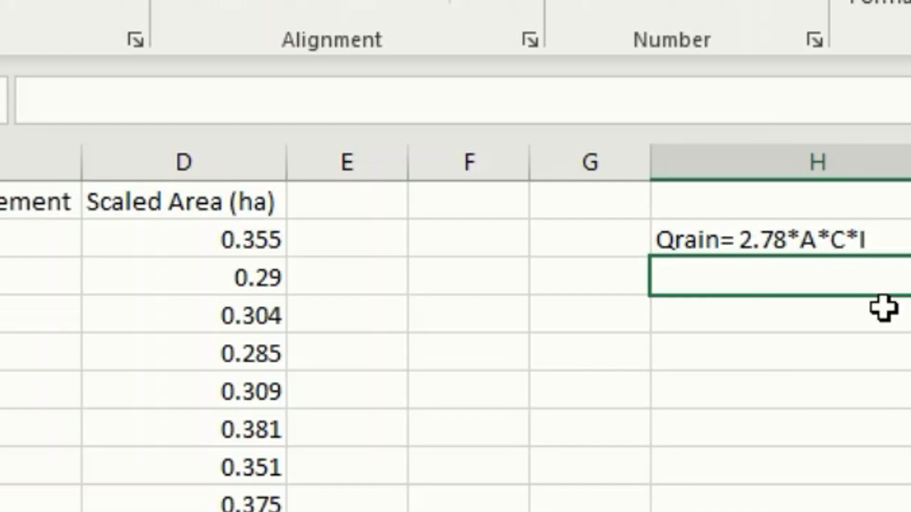
Head column E as C and enter 0.35 in E2 for the first catchment
click(353, 197)
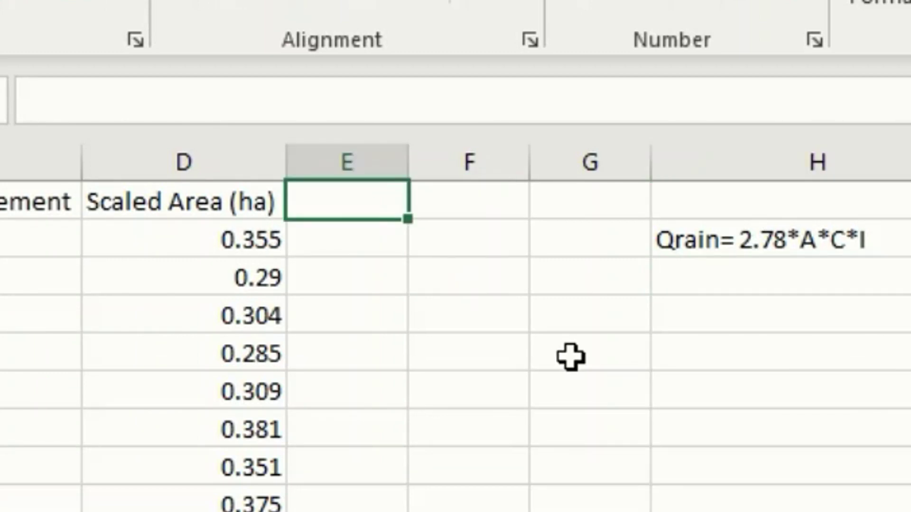
text(C)
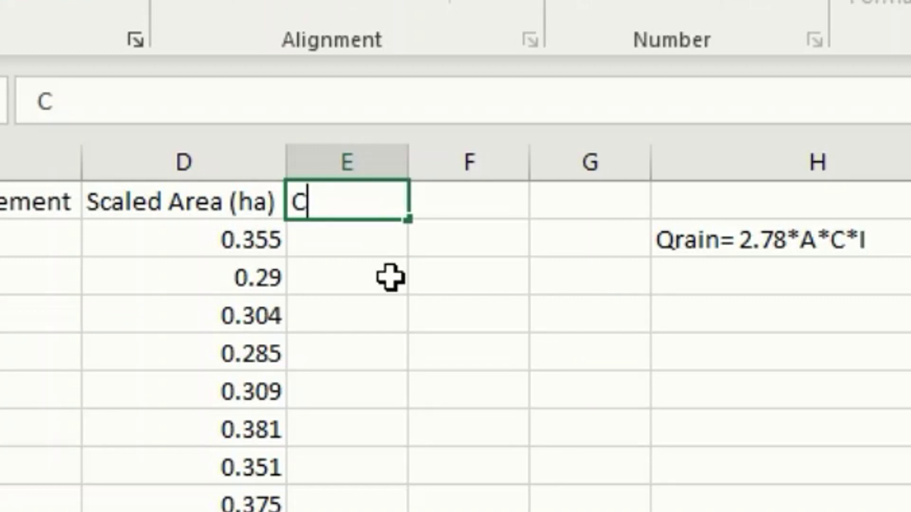
click(372, 243)
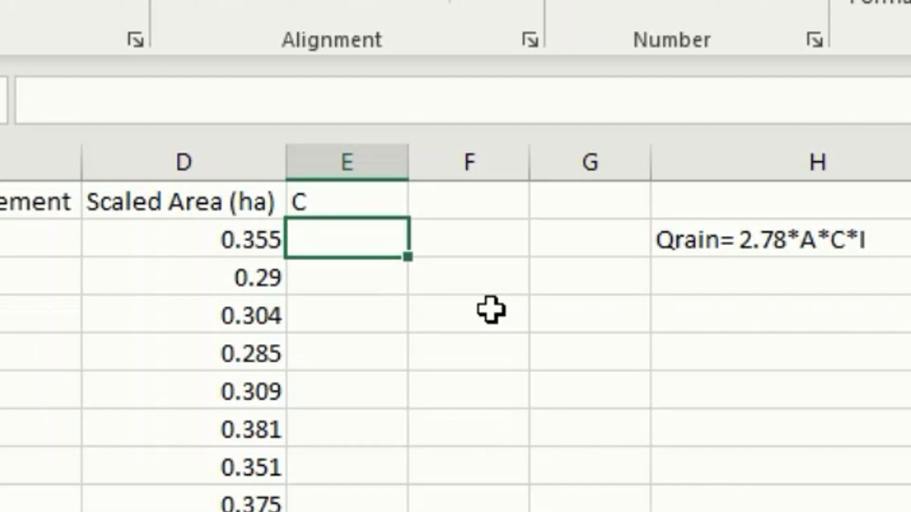
text(0.)
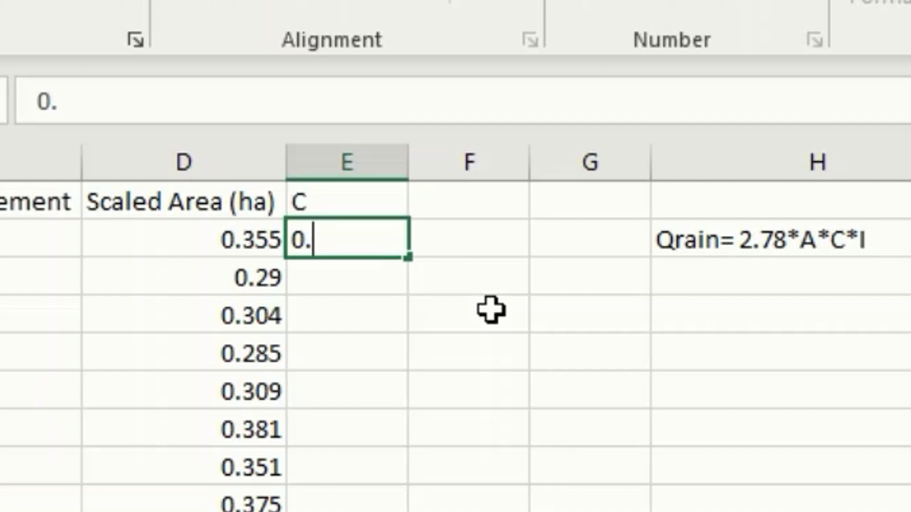
text(3)
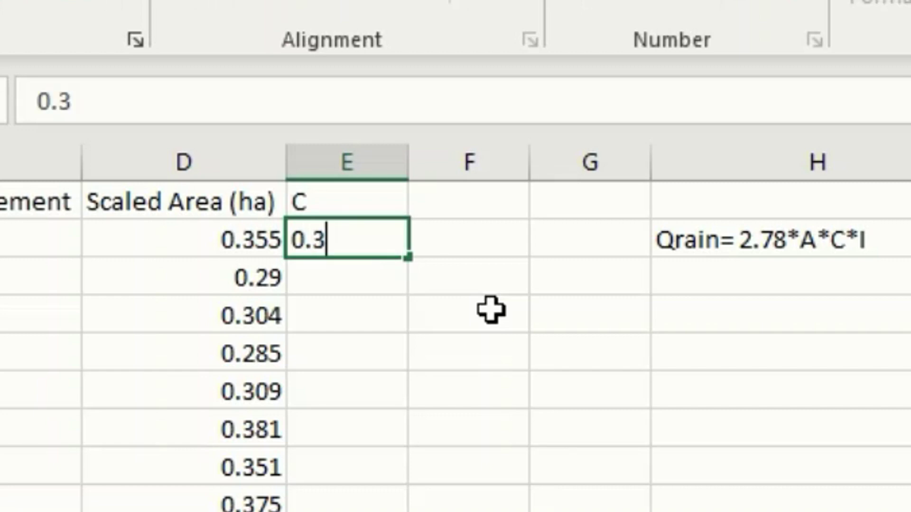
text(5)
key(Return)
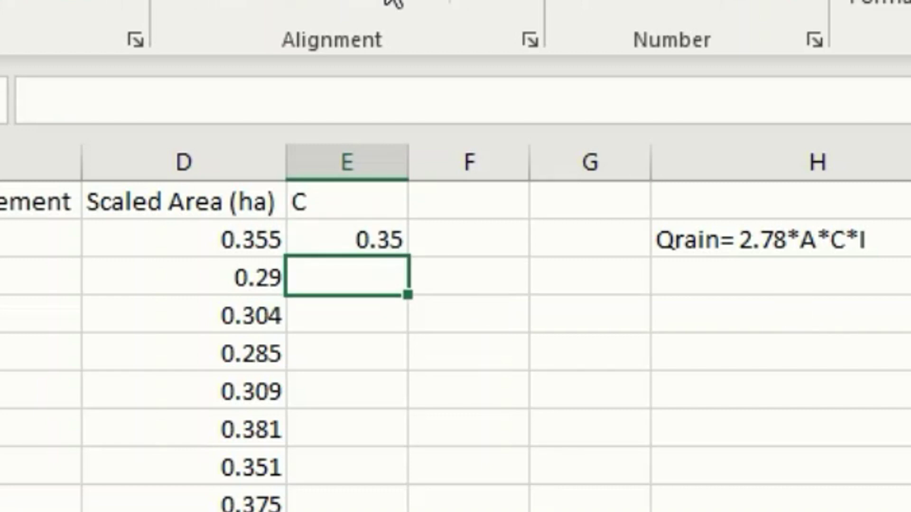
click(245, 240)
Select the empty intensity cell and switch to the a, b, n coefficients workbook
click(455, 243)
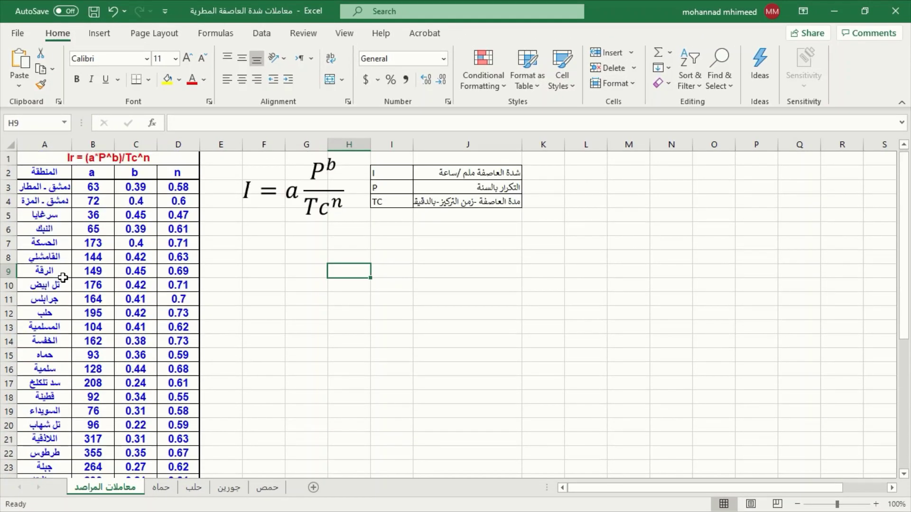
Open the حلب sheet and review its coefficients a=195, b=0.42, n=0.73
click(64, 314)
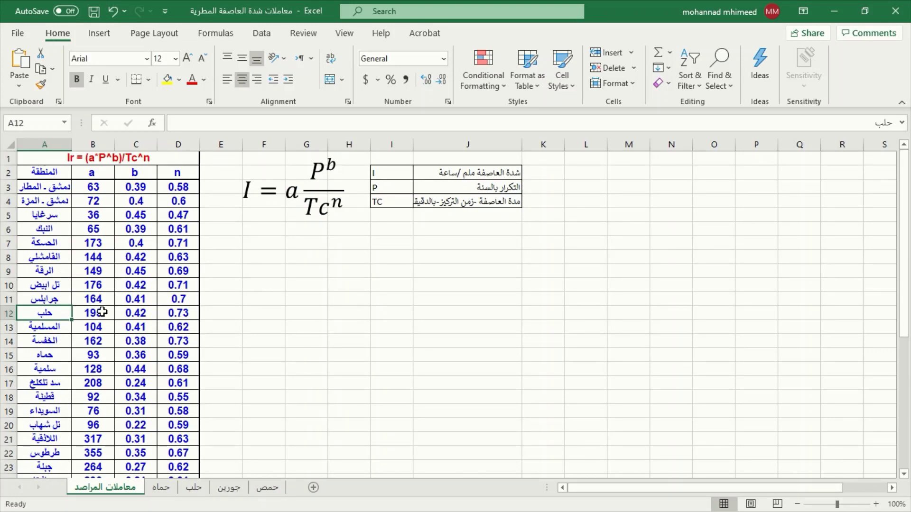
scroll(103, 312, down, 1)
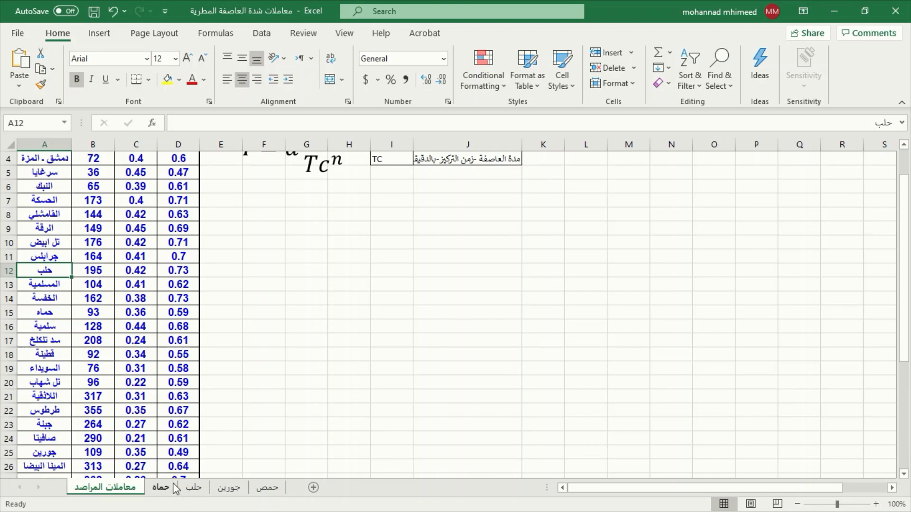
click(193, 490)
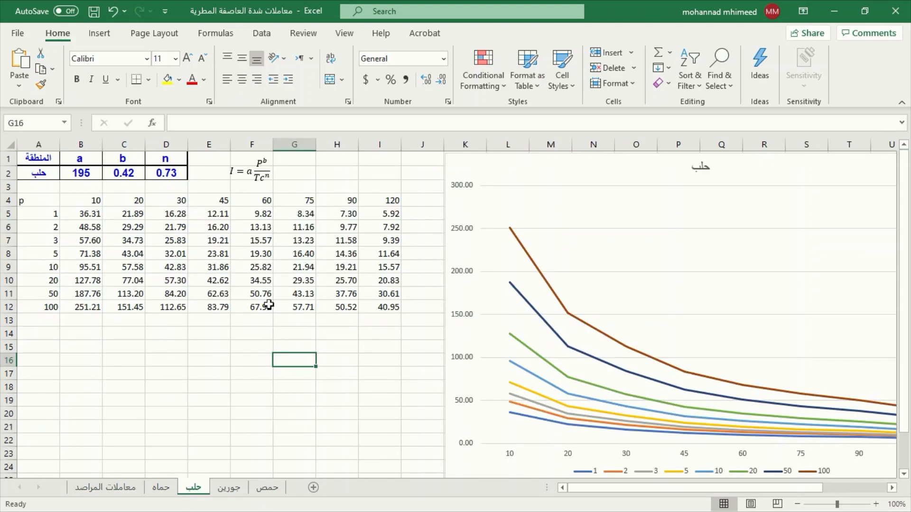
click(82, 158)
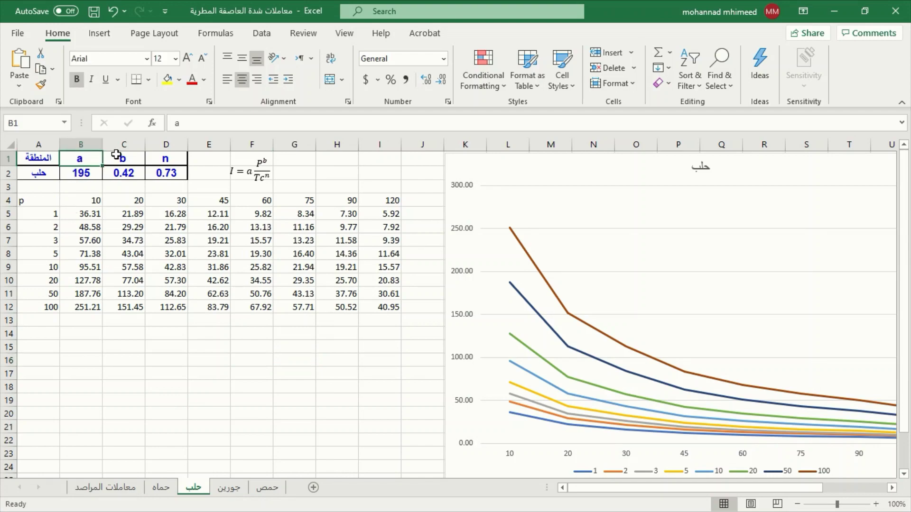
click(120, 157)
click(153, 160)
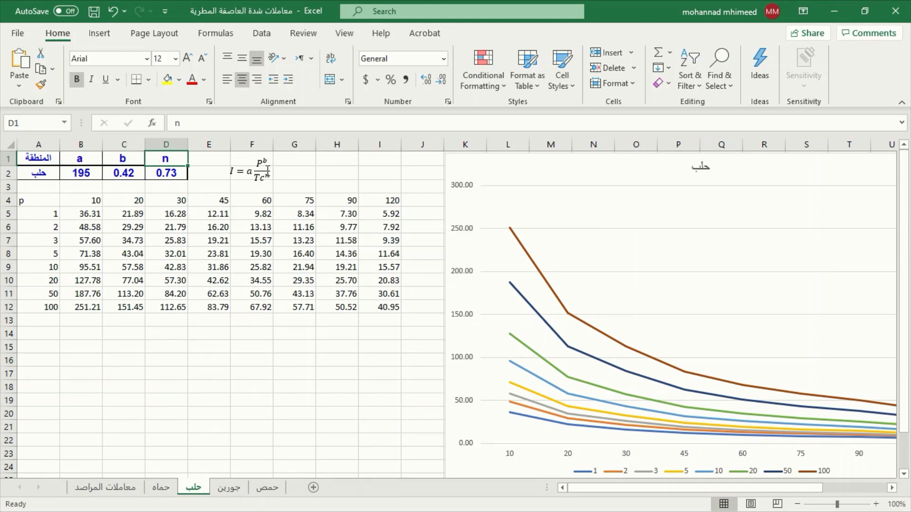
Review the intensity table's durations and return periods 1 through 100
click(93, 200)
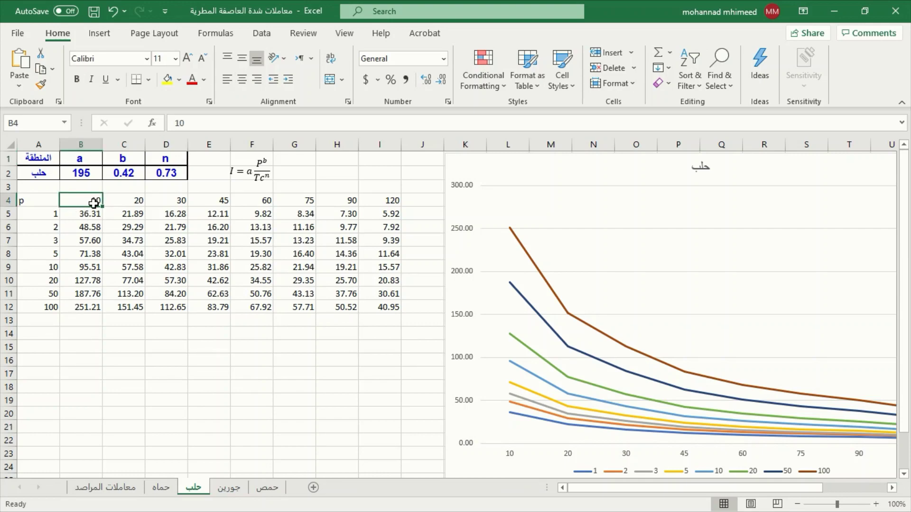
click(124, 202)
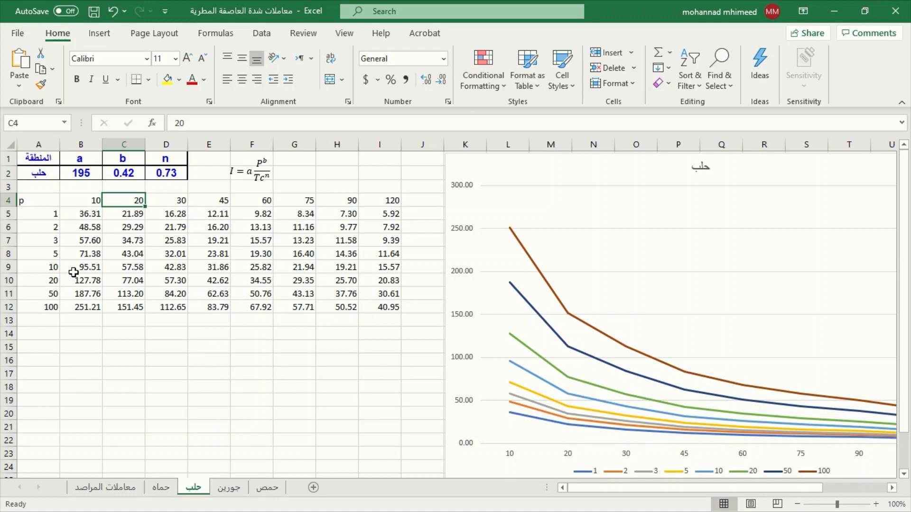
click(29, 203)
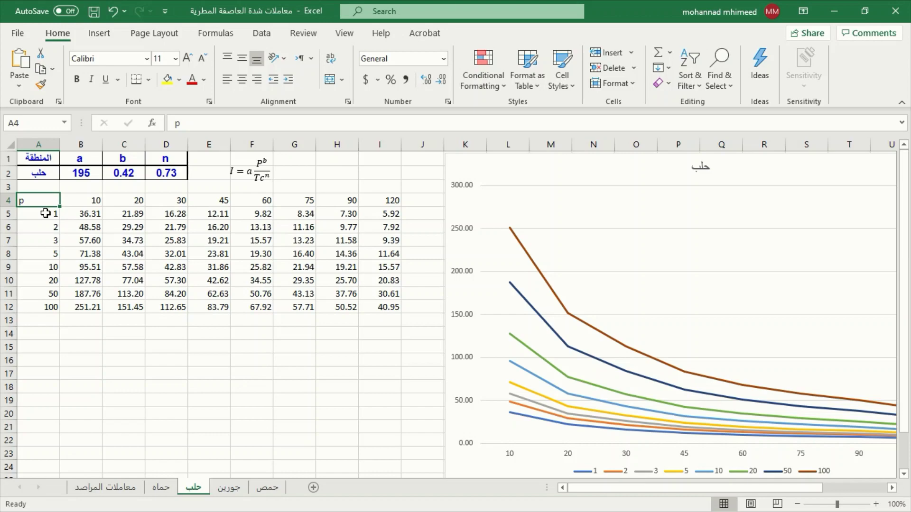
click(46, 213)
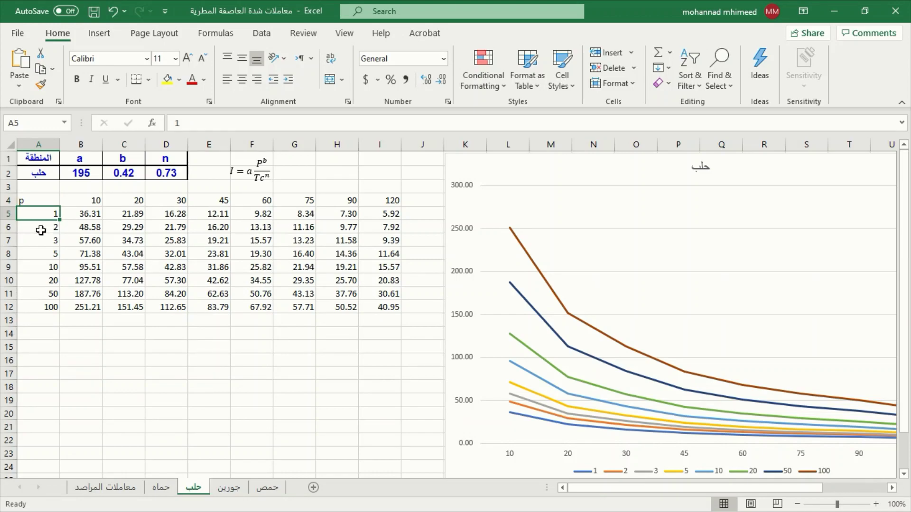
click(40, 229)
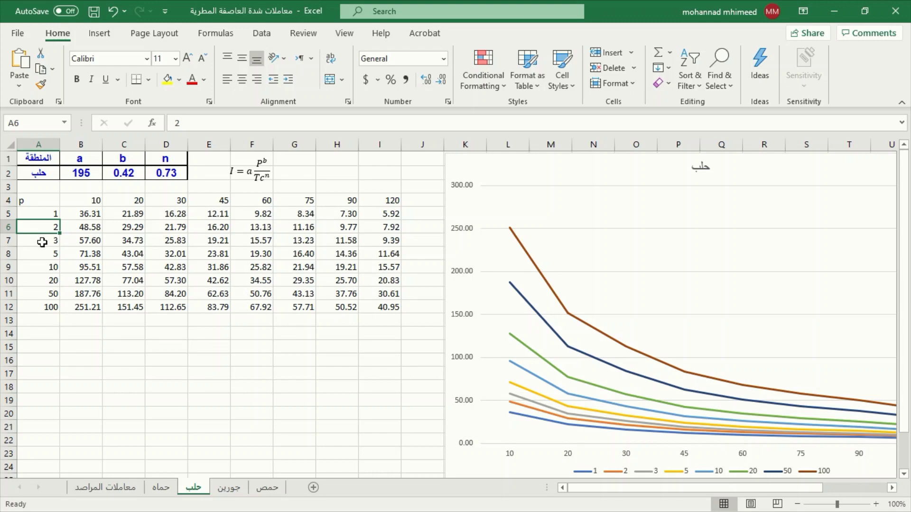
click(42, 243)
click(49, 306)
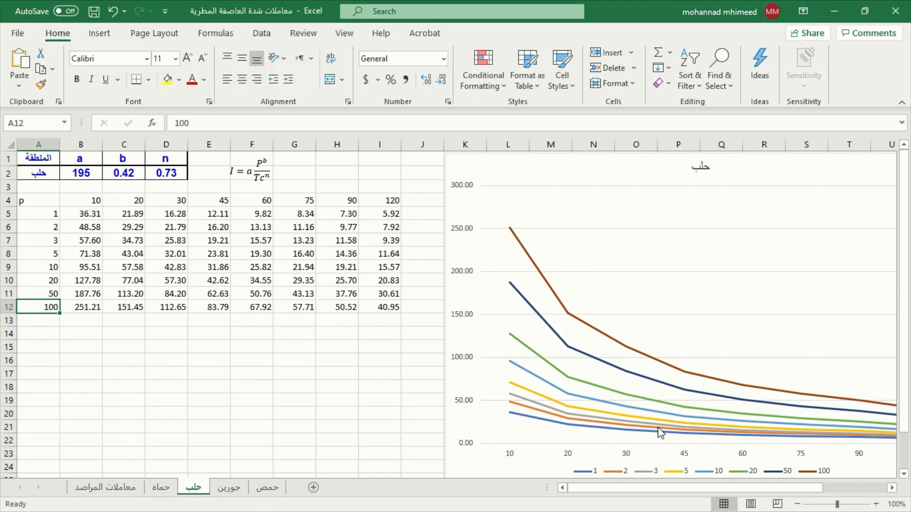
mouse_move(635, 489)
mouse_down()
mouse_move(640, 498)
mouse_move(629, 500)
mouse_move(592, 492)
mouse_up()
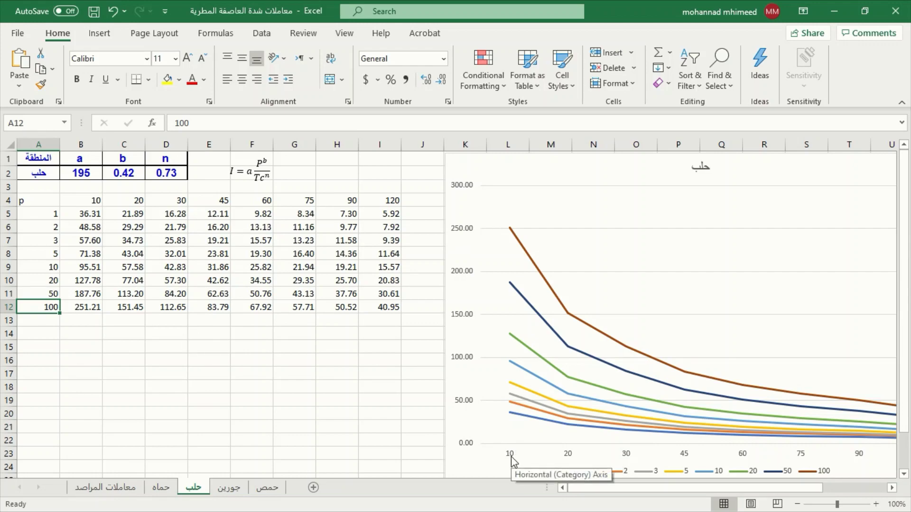
drag(596, 489, 638, 485)
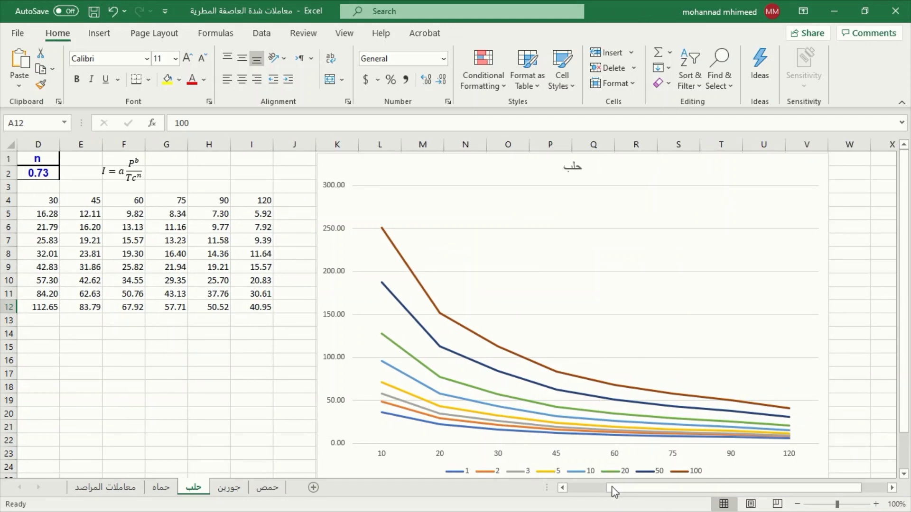
mouse_move(611, 488)
mouse_down()
mouse_move(628, 490)
mouse_move(609, 491)
mouse_up()
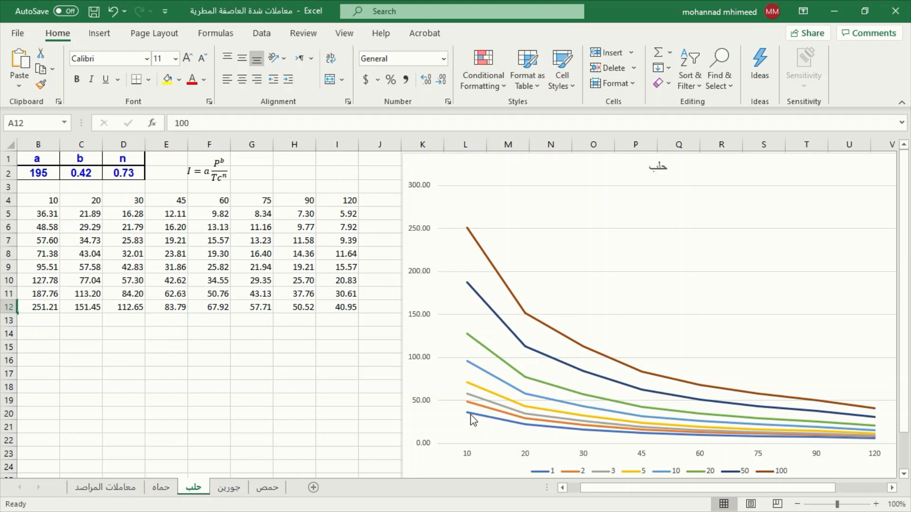
scroll(556, 436, left, 1)
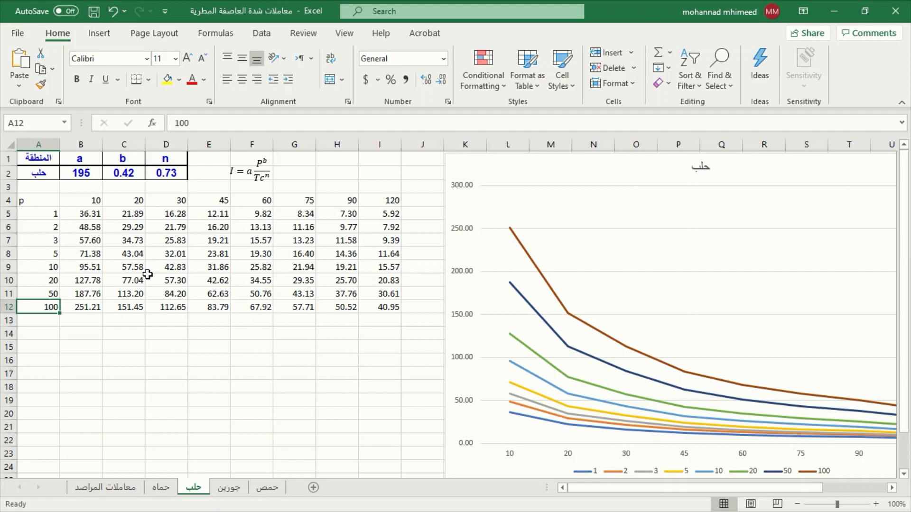
Copy the 1-year, 20-minute Aleppo intensity 21.89186 and bring up paste options on F2
click(48, 214)
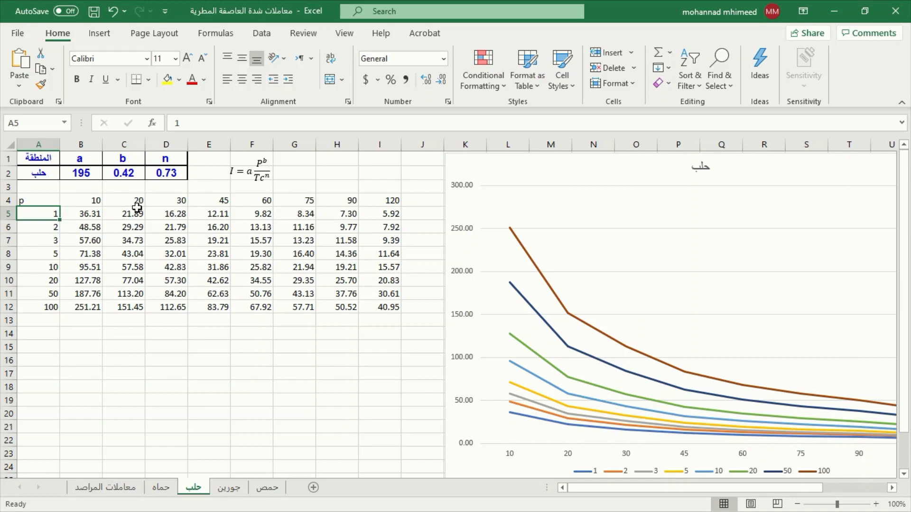
click(135, 201)
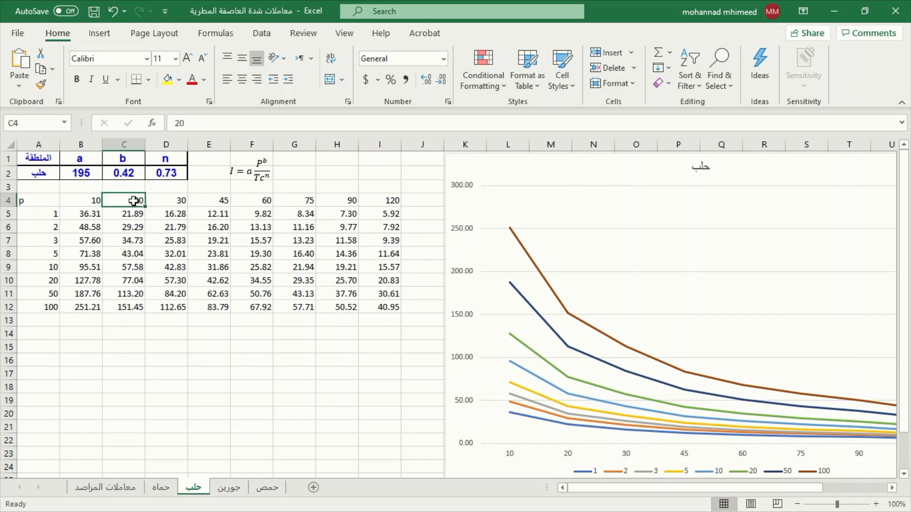
click(132, 214)
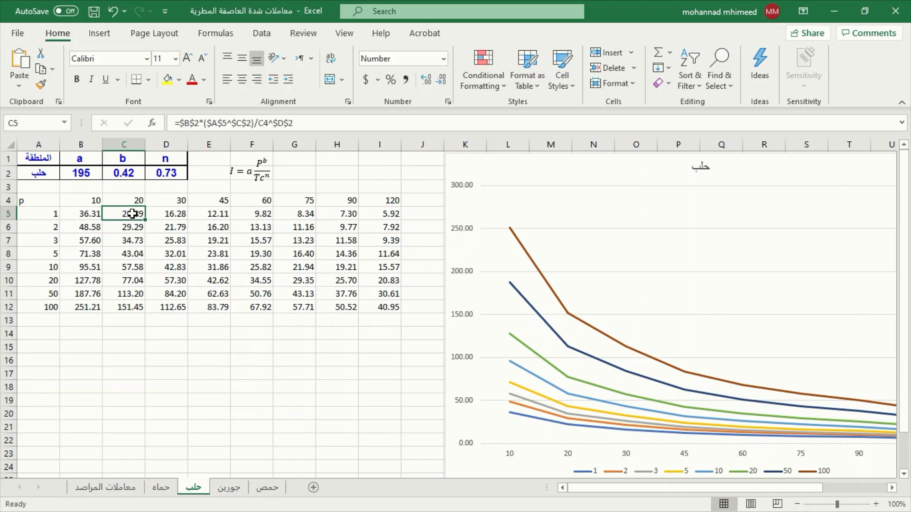
key(ctrl+c)
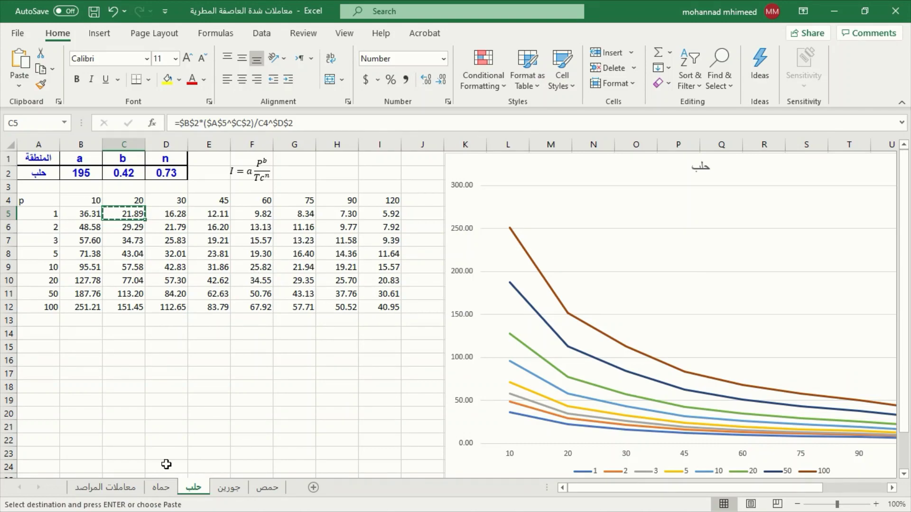
right_click(331, 174)
Paste 21.89 as a value, title F1 'I' and G1 'Qrain', and begin editing G2
click(384, 206)
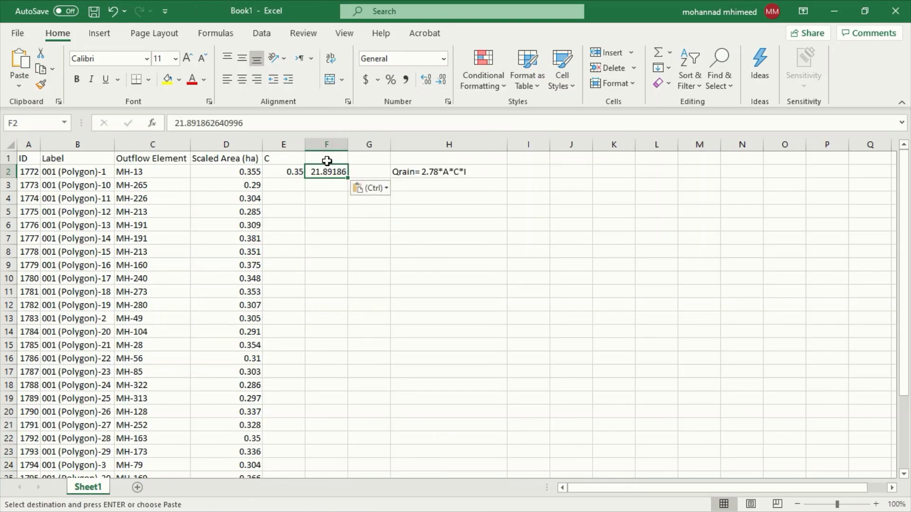
key(Up)
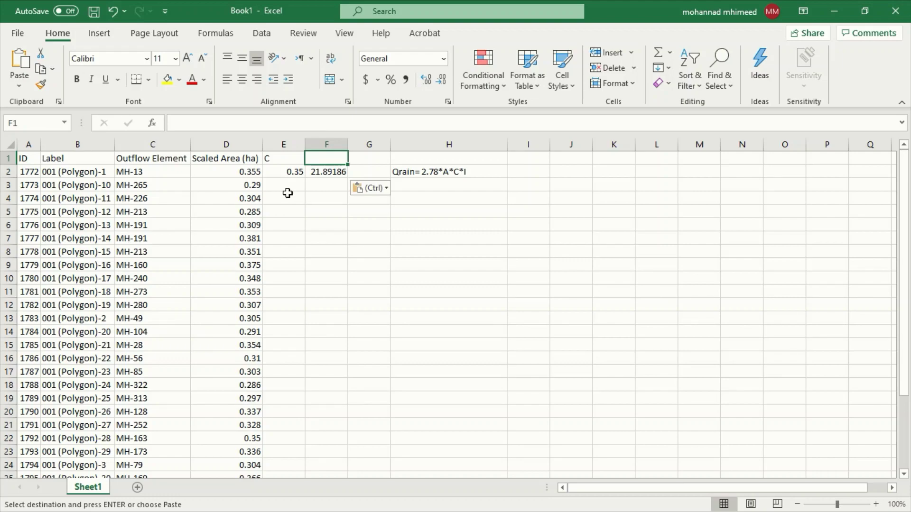
text(I)
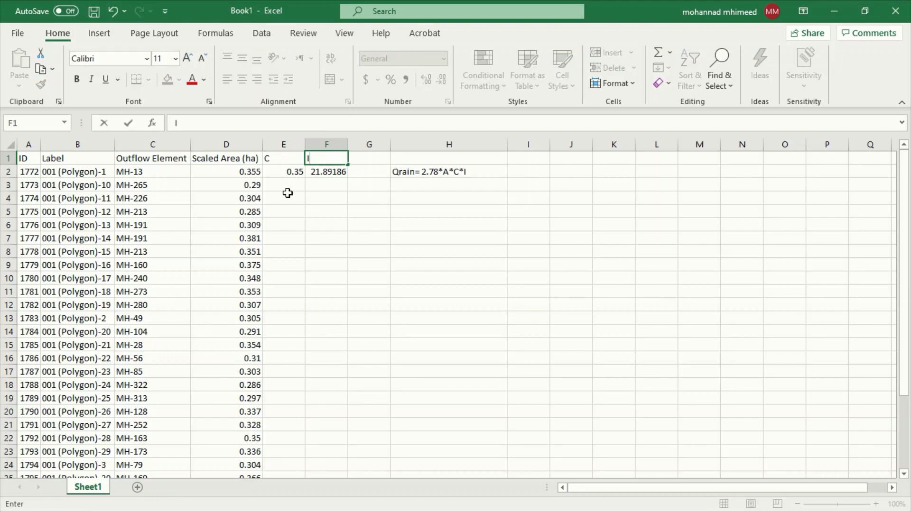
key(Return)
click(366, 158)
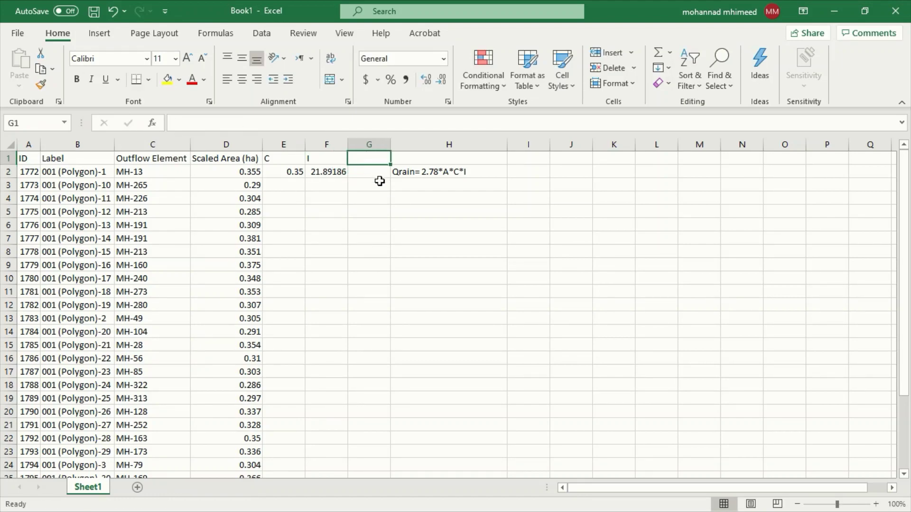
text(Q)
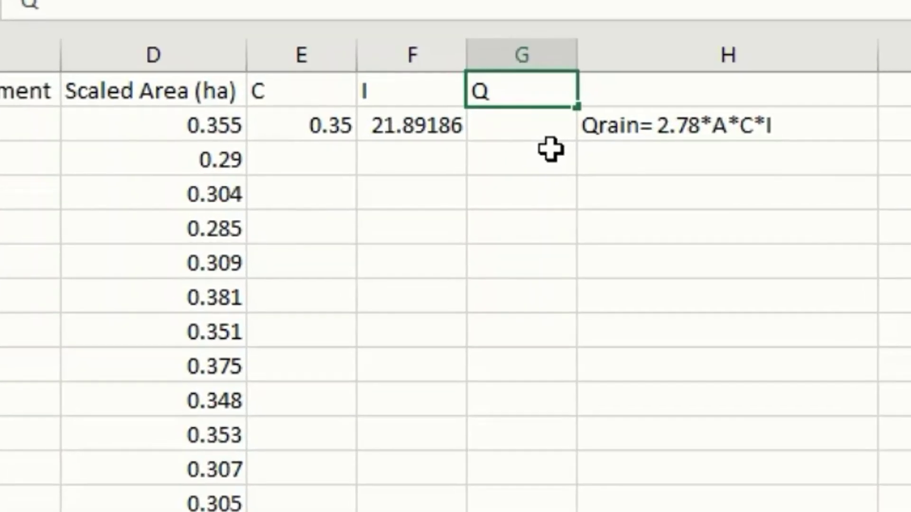
text(rain)
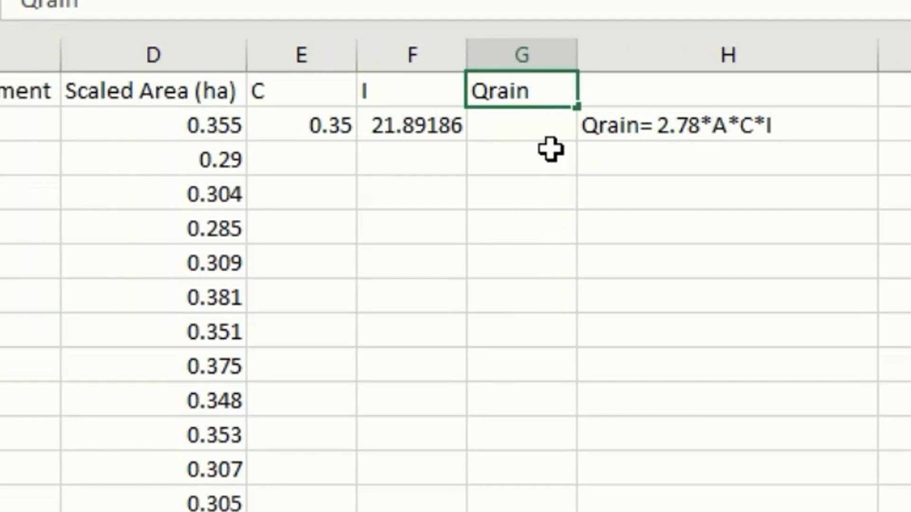
key(Return)
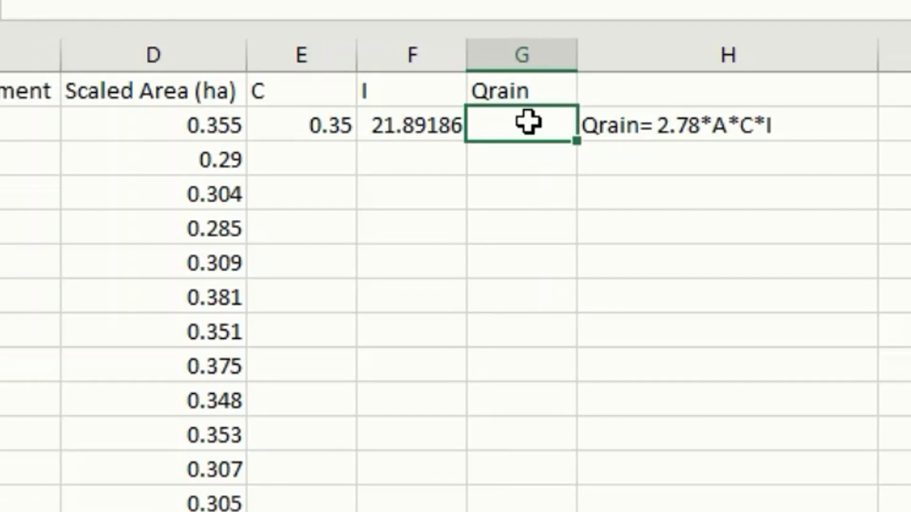
double_click(528, 123)
text(=)
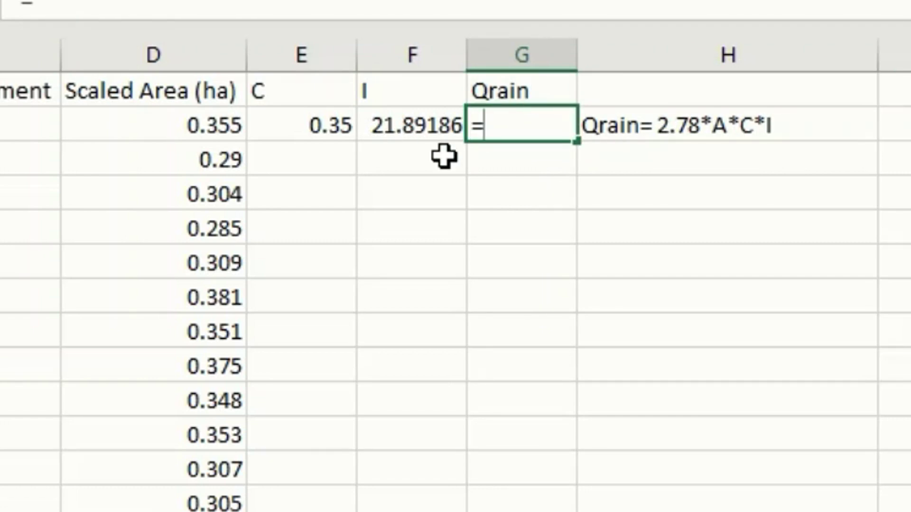
text(2)
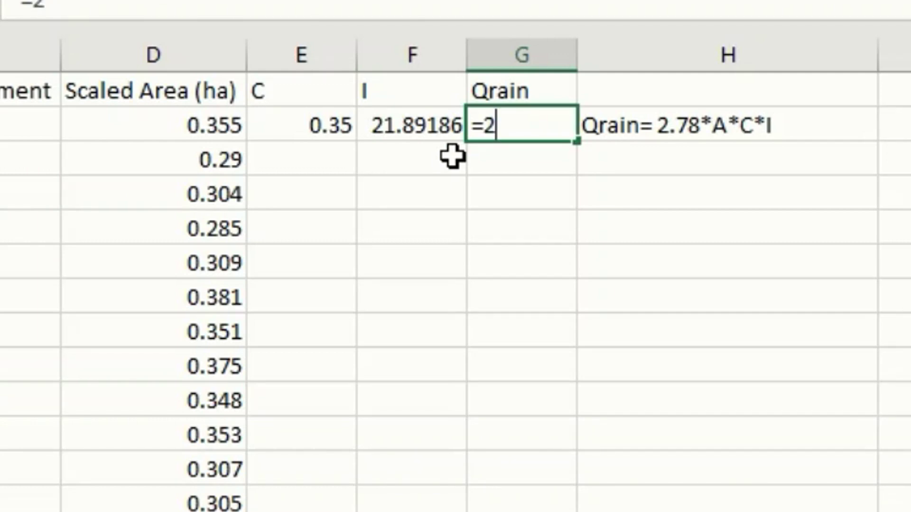
text(.78)
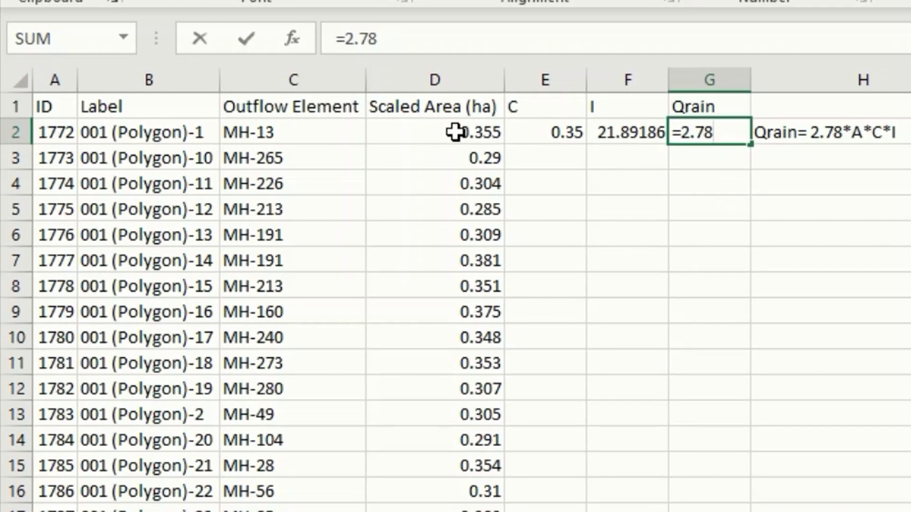
Complete G2 as =2.78*D2*E2*F2, giving 7.561778
click(420, 130)
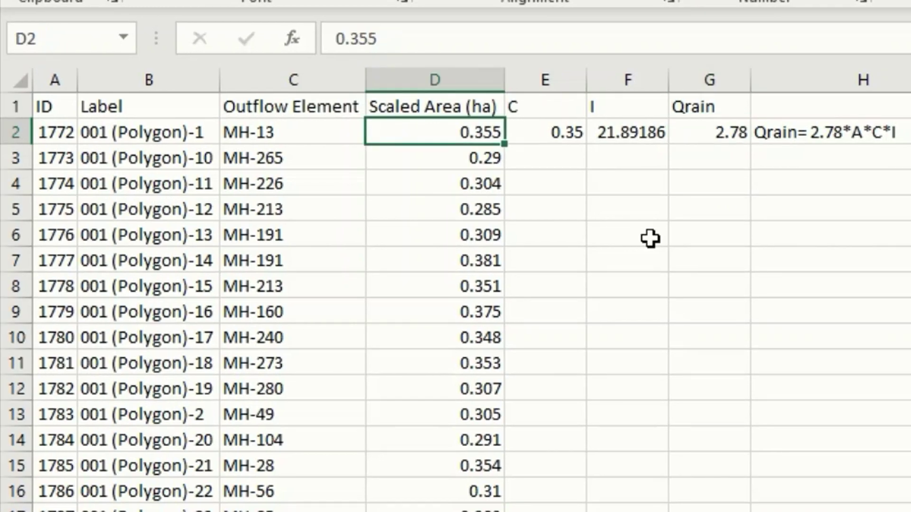
click(715, 135)
click(392, 36)
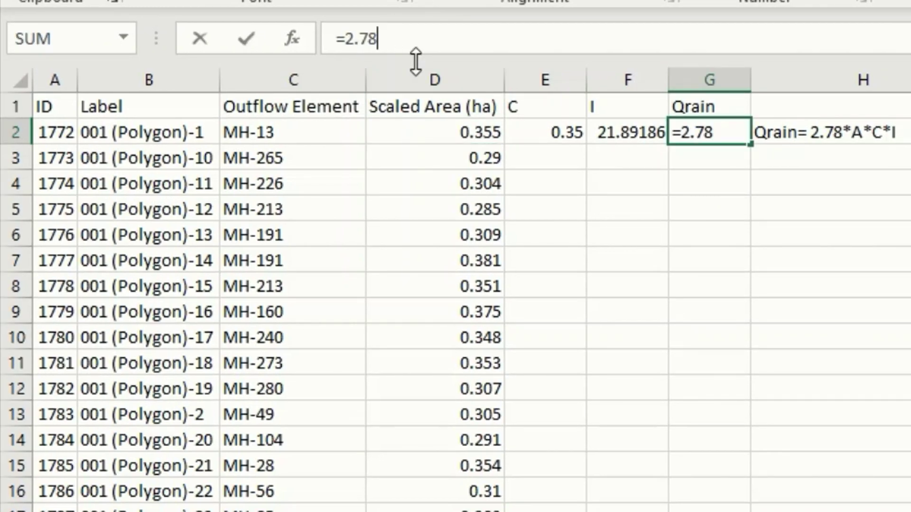
text(*)
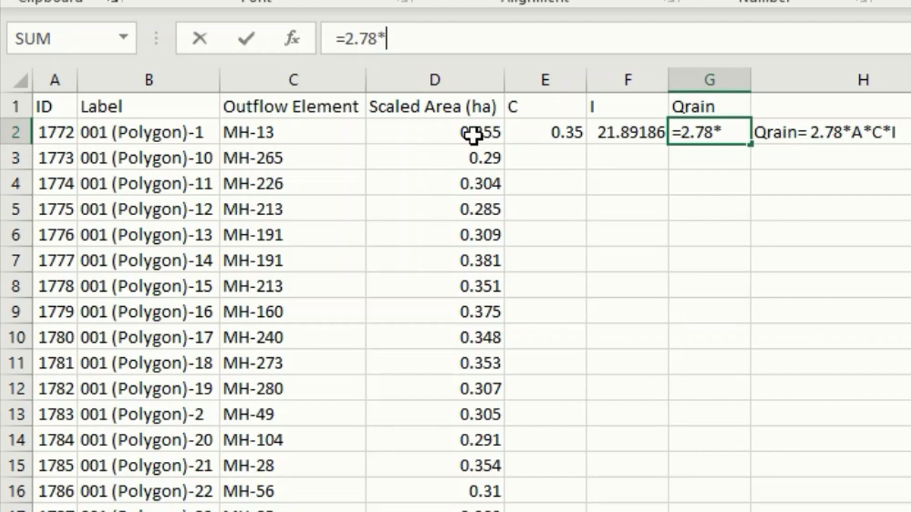
click(475, 134)
text(*)
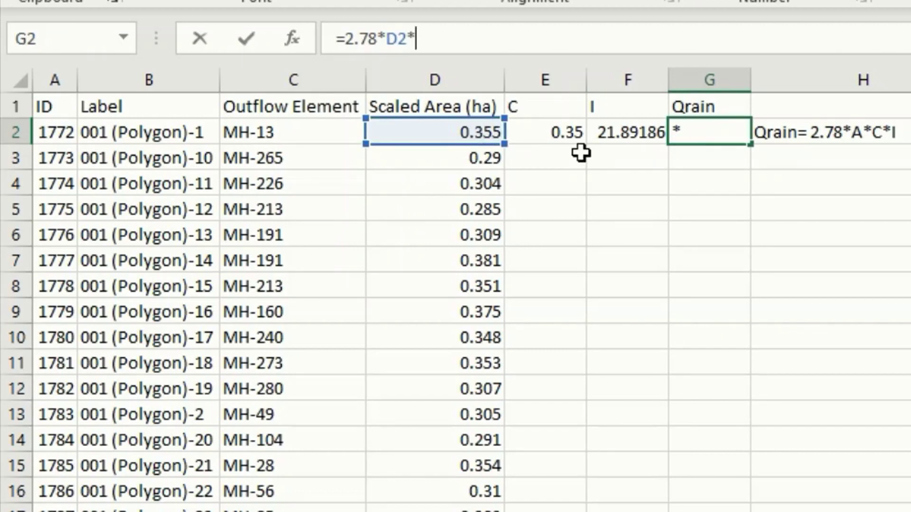
click(558, 133)
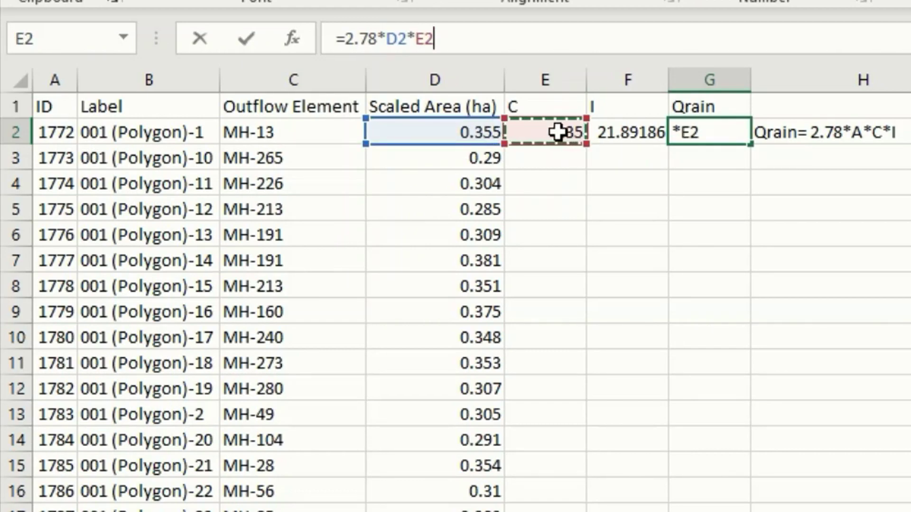
text(*)
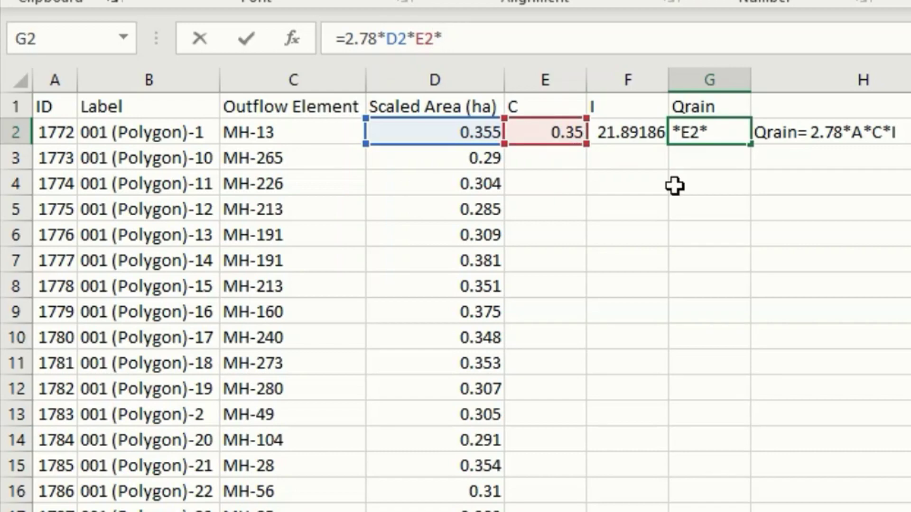
click(635, 128)
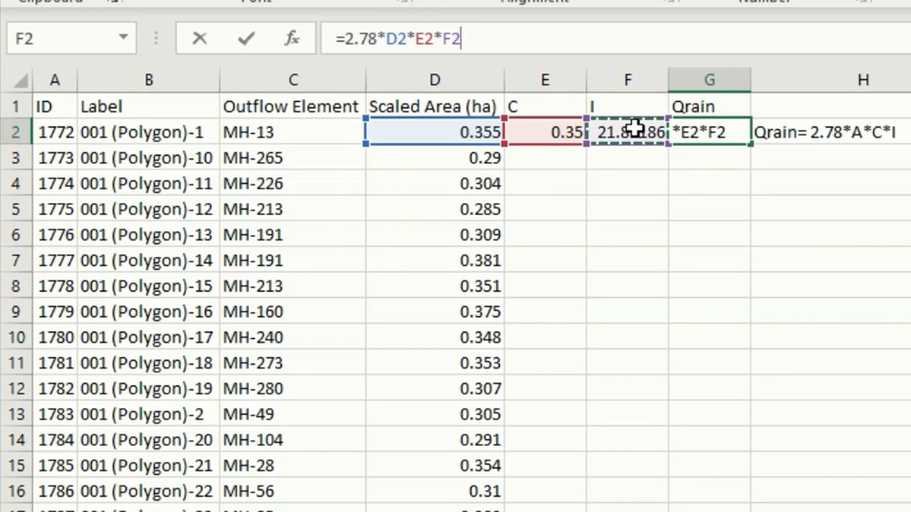
key(Return)
Fill E2:G2 down all catchment rows and move the Qrain note from H2 to I2
click(716, 126)
drag(548, 132, 717, 128)
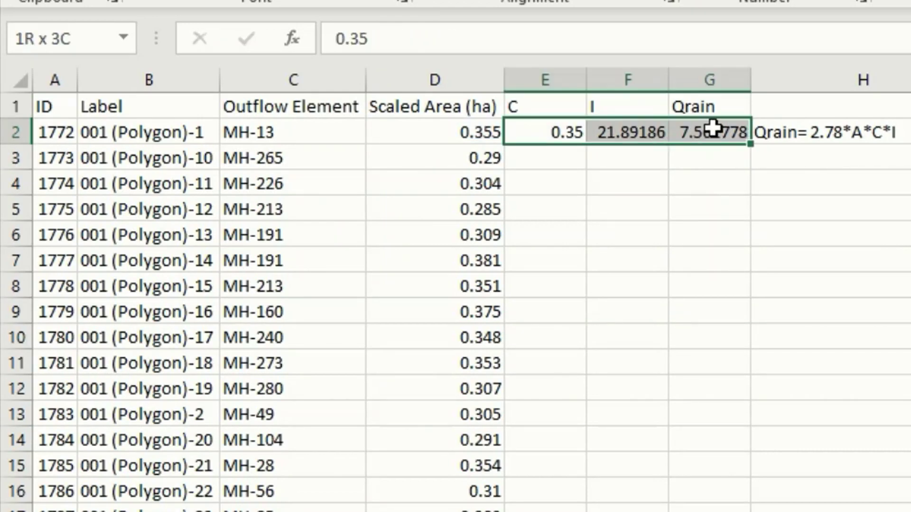
click(536, 130)
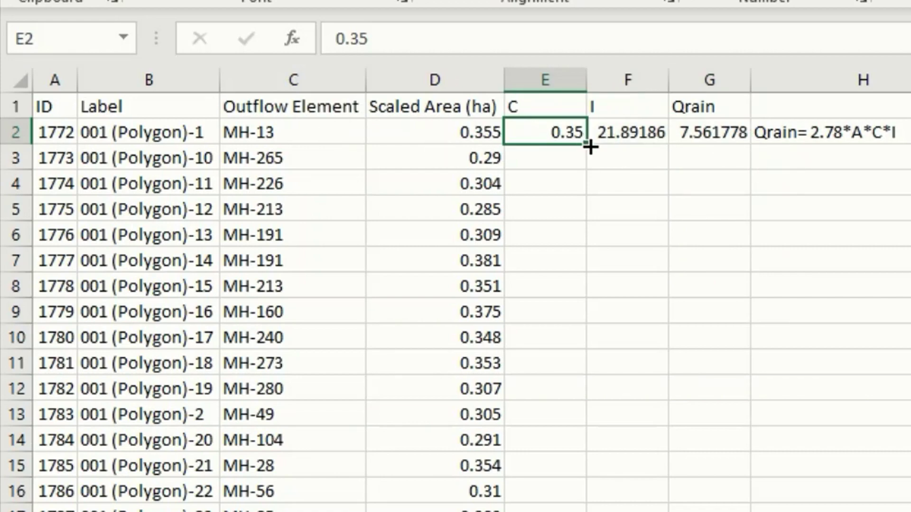
drag(535, 131, 712, 132)
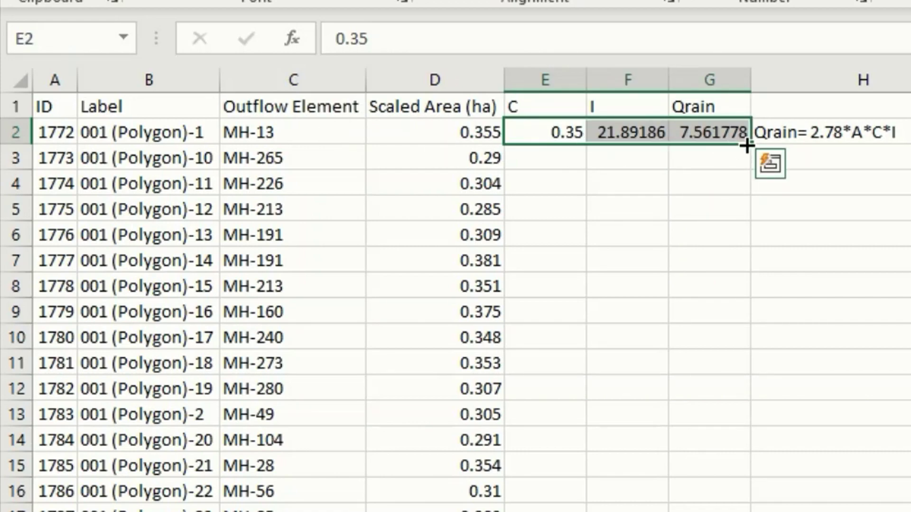
double_click(751, 145)
scroll(707, 213, down, 3)
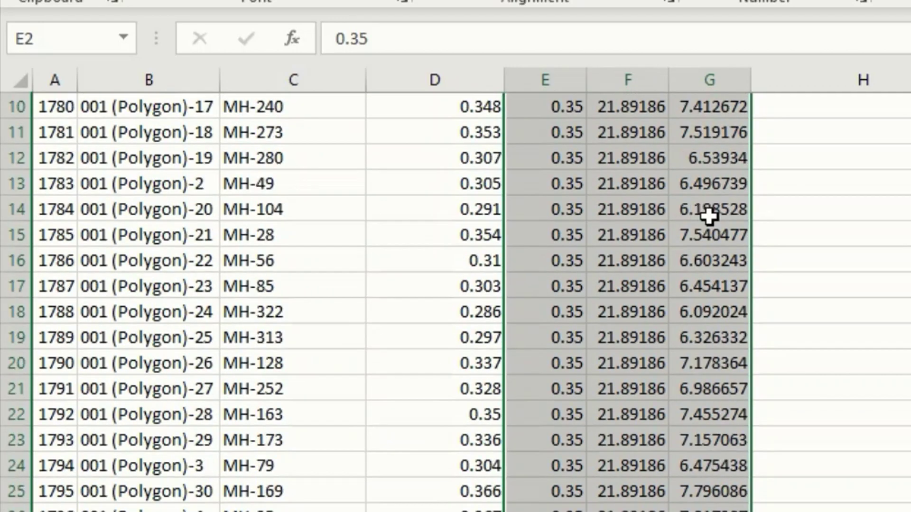
scroll(707, 214, down, 1)
scroll(732, 315, up, 4)
click(797, 132)
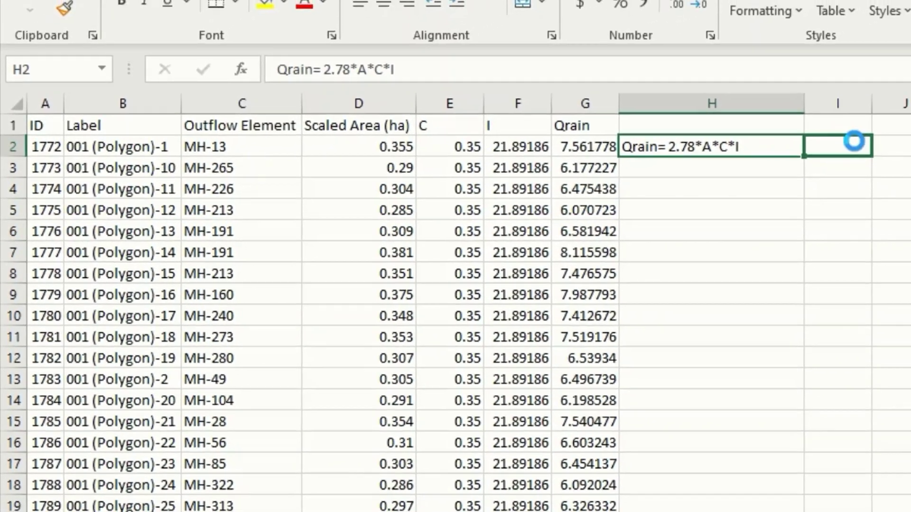
drag(784, 145, 658, 183)
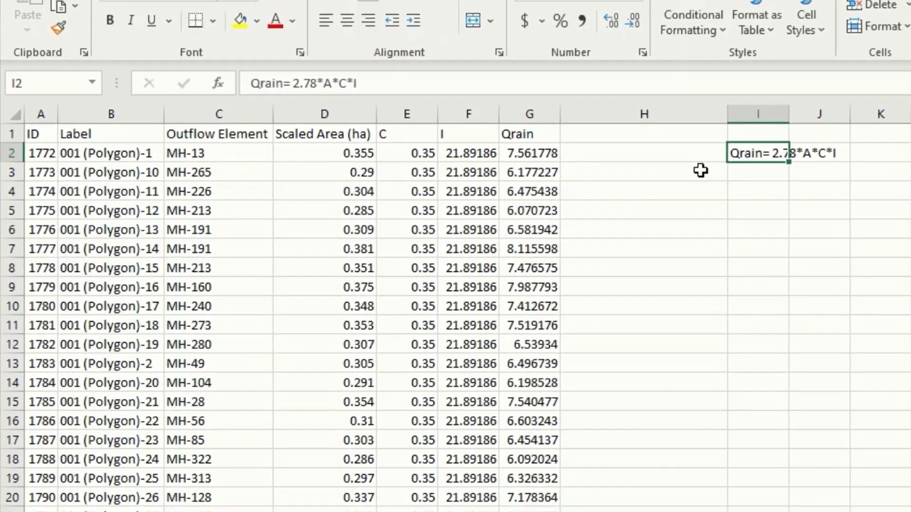